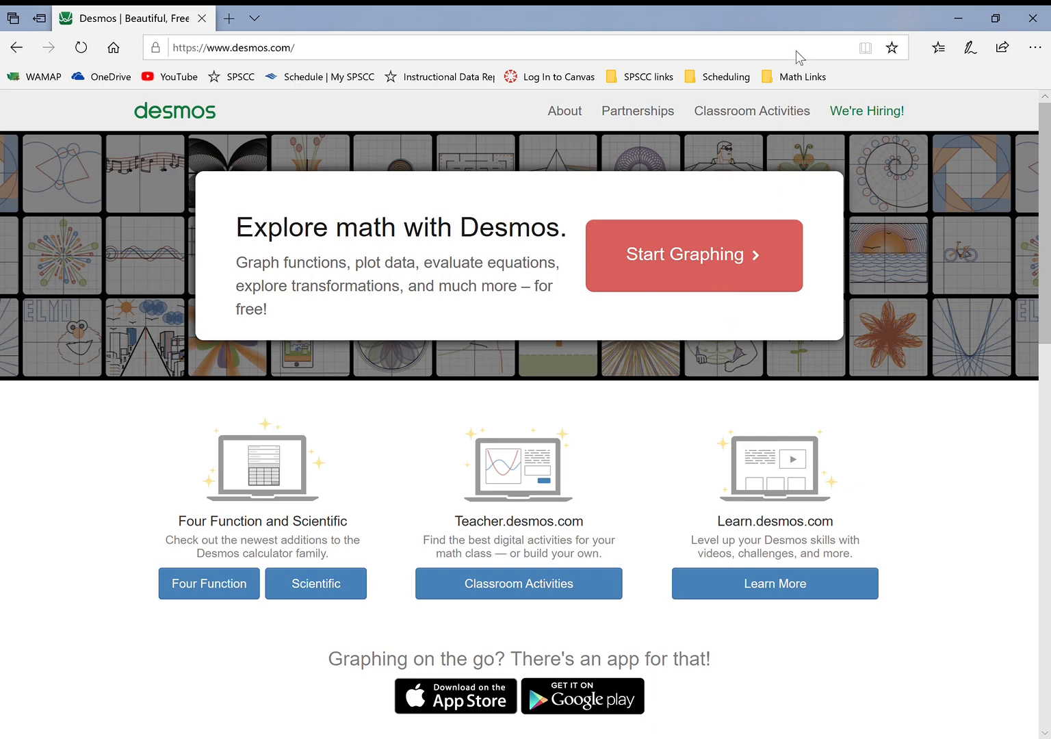
Open the Desmos graphing calculator and paste the copied two-column data, x values 5 to 14, as a table
left_click(641, 55)
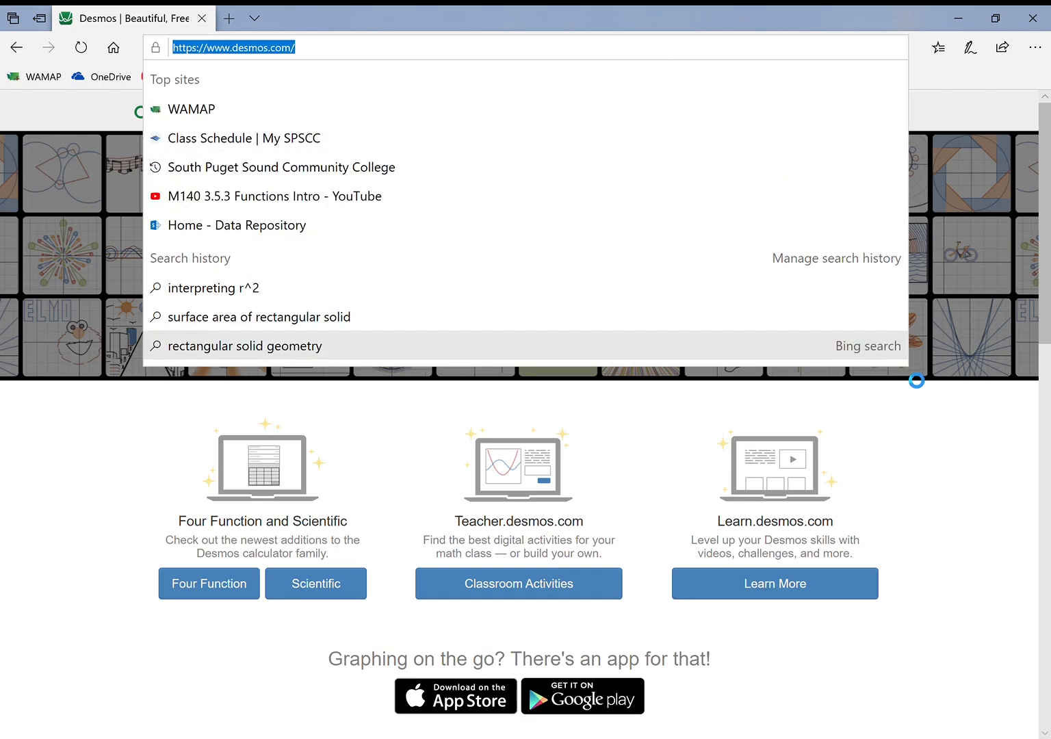
left_click(953, 468)
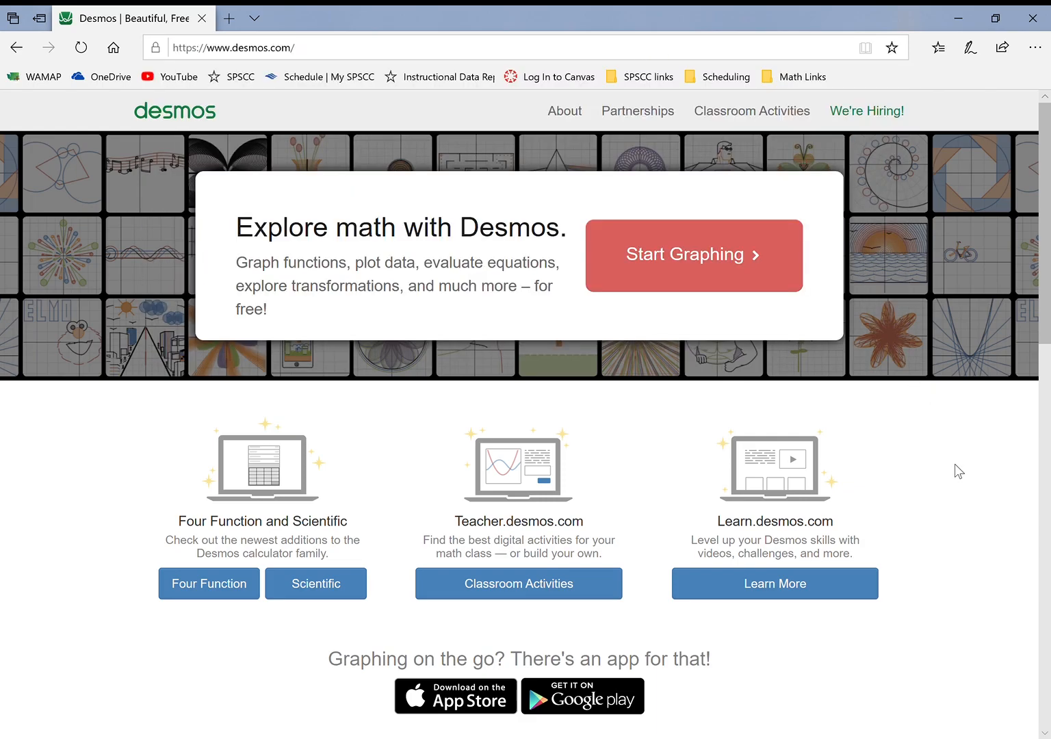
left_click(694, 260)
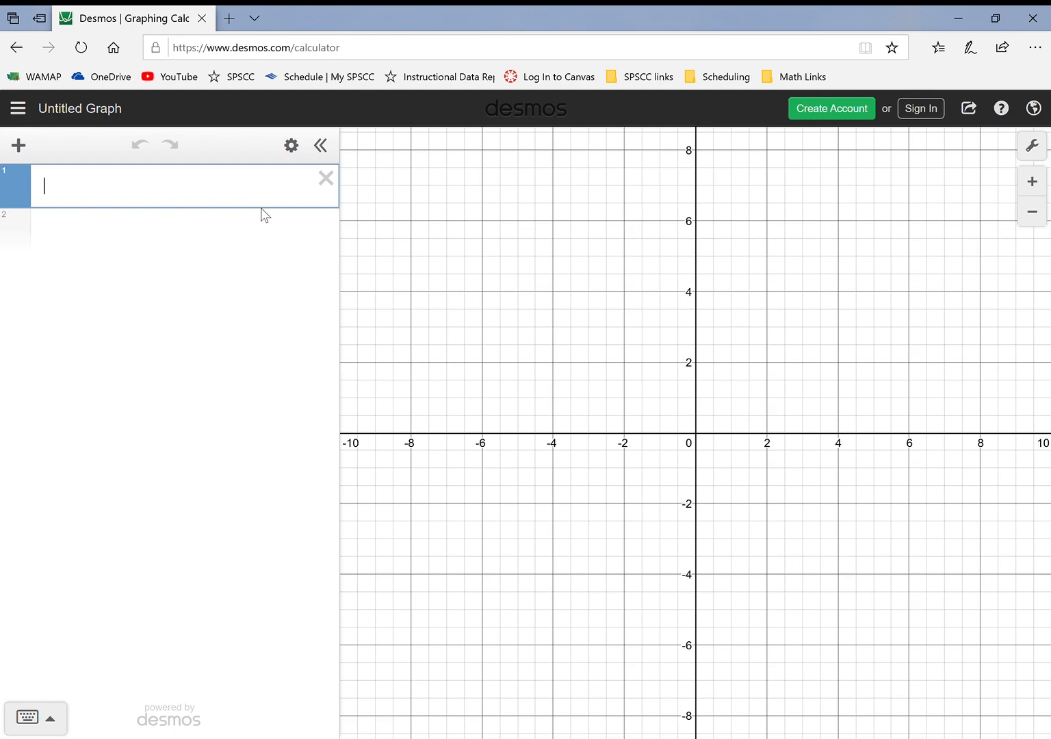
type("5\t0.7 6\t1.08 7\t1.02 8\t1.26 9\t1.62 10\t1.42 11\t1.47 12\t1.85 13\t2.02 14\t1.93")
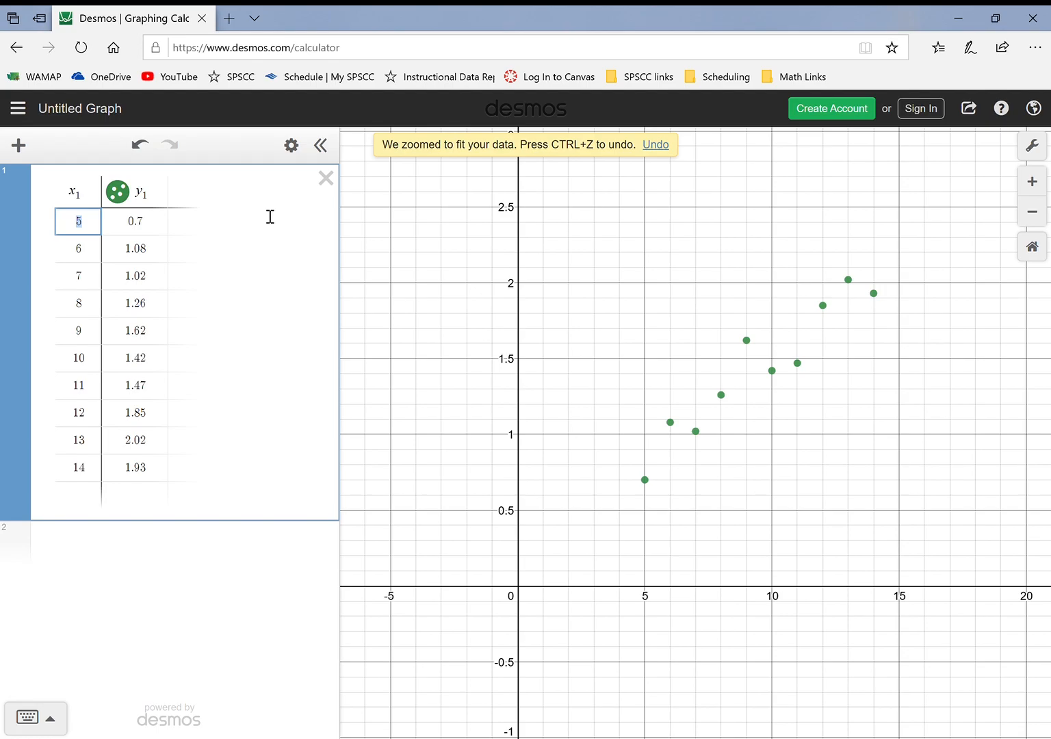
Rename the table's column headers from x₁ and y₁ to h₁ and t₁
left_click(81, 200)
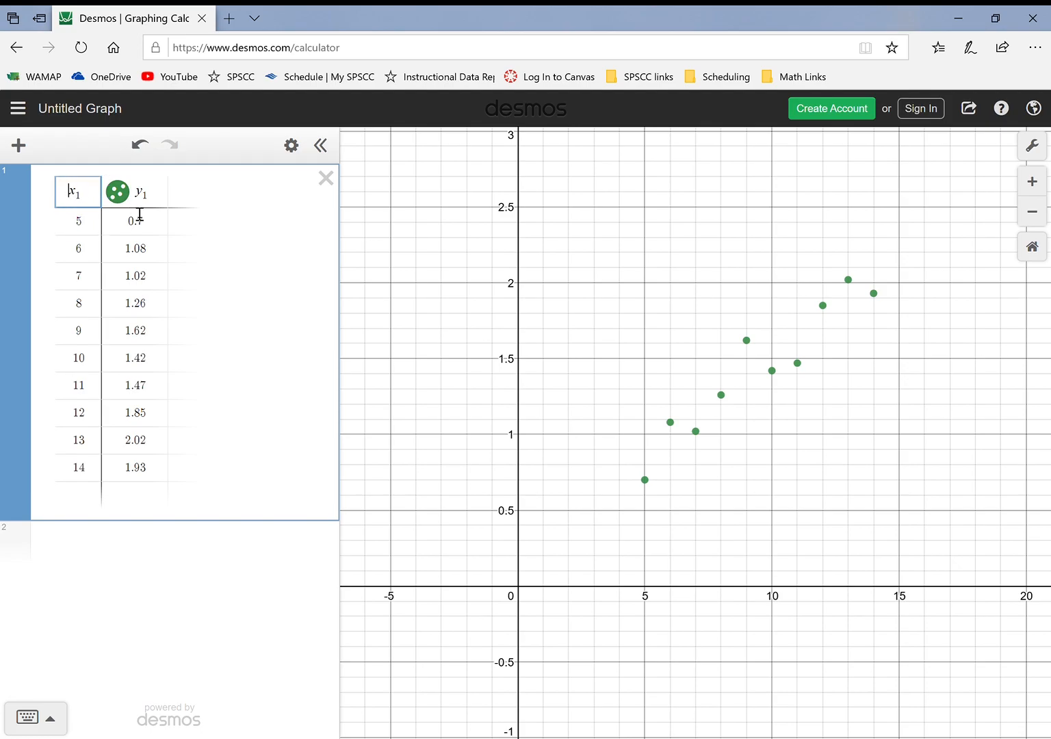
key("BackSpace")
type("h")
left_click(149, 199)
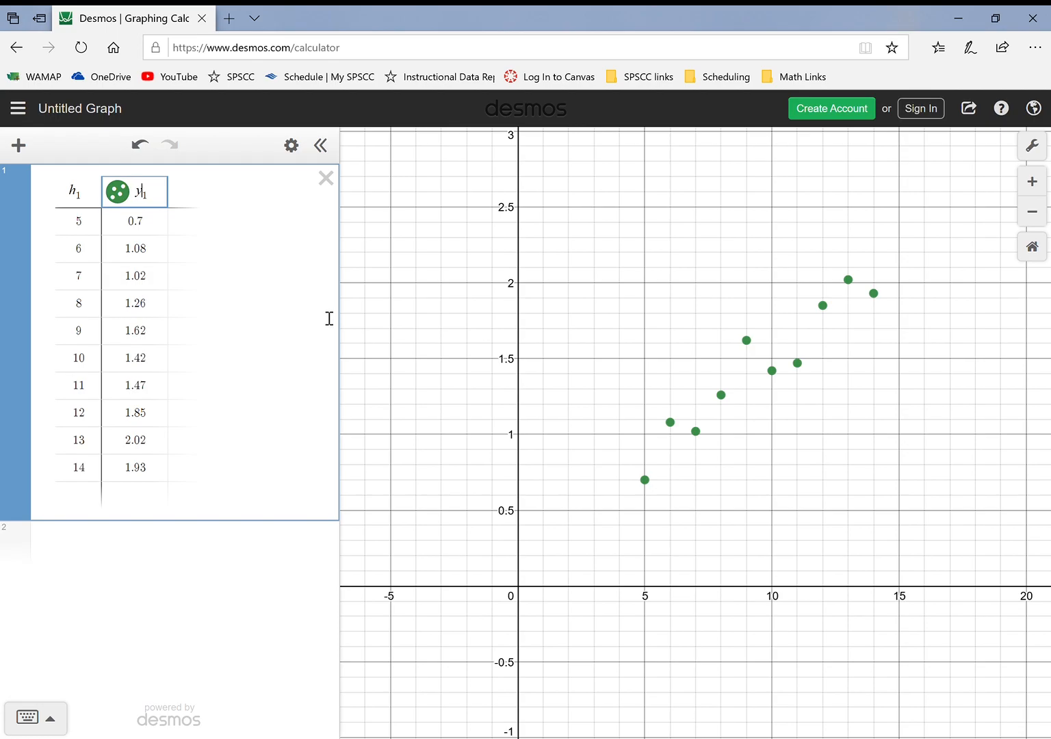
key("shift+Left")
type("t")
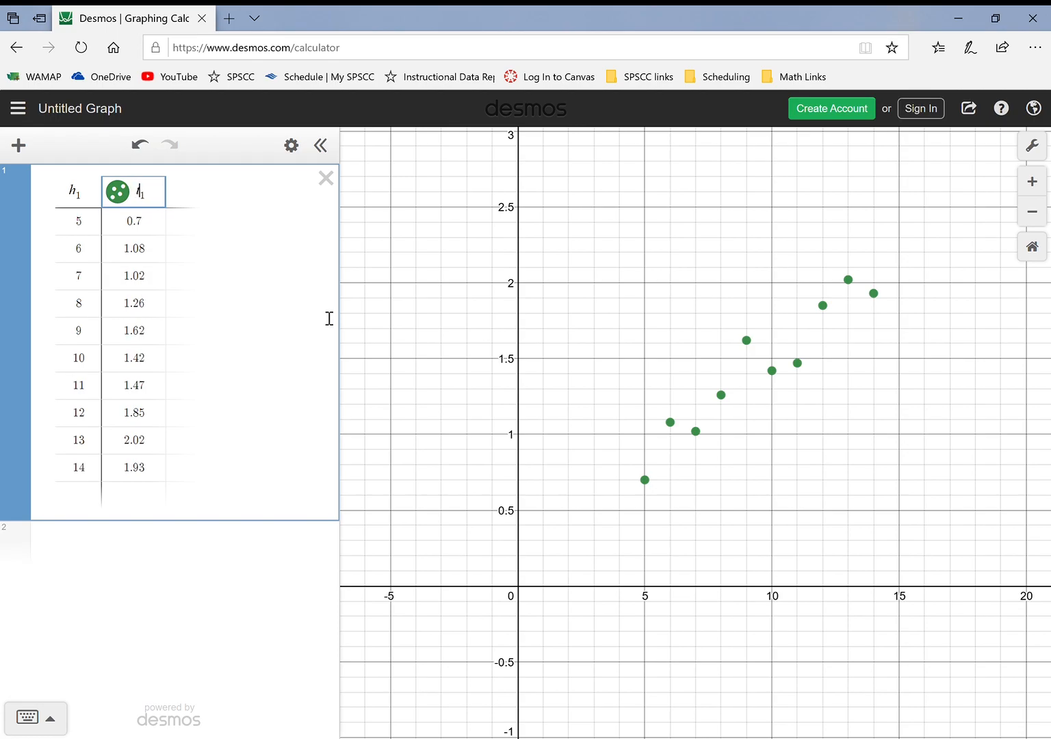
left_click(262, 326)
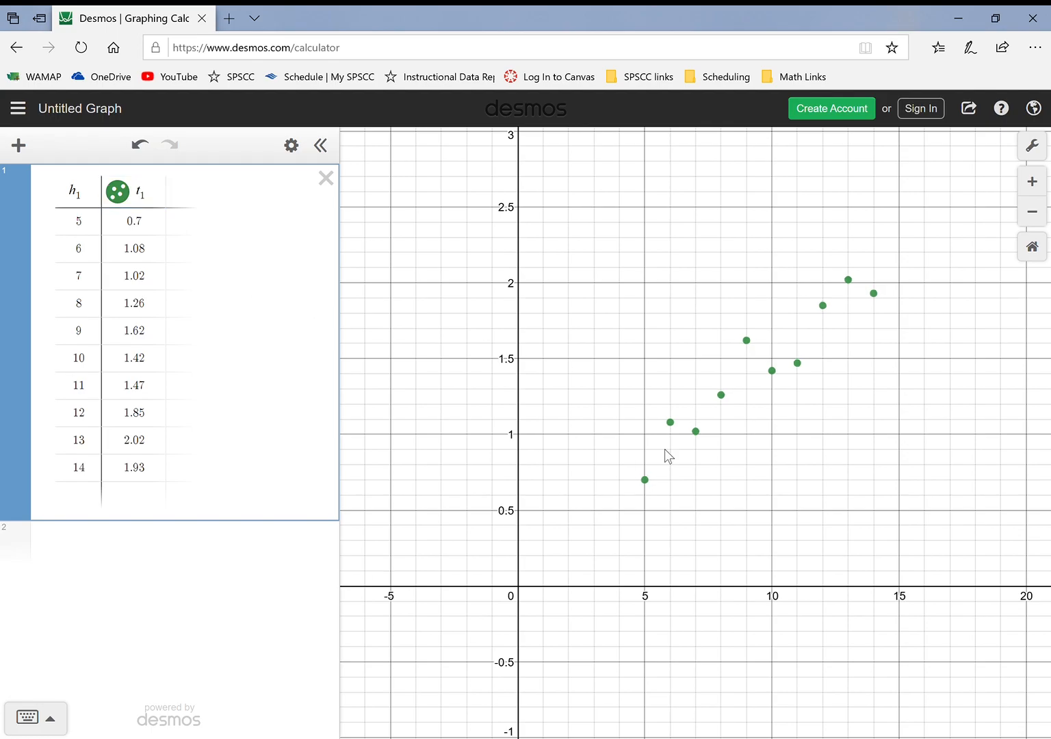
Label the graph's x-axis "hours spent weightless" in the graph settings
left_click(1033, 146)
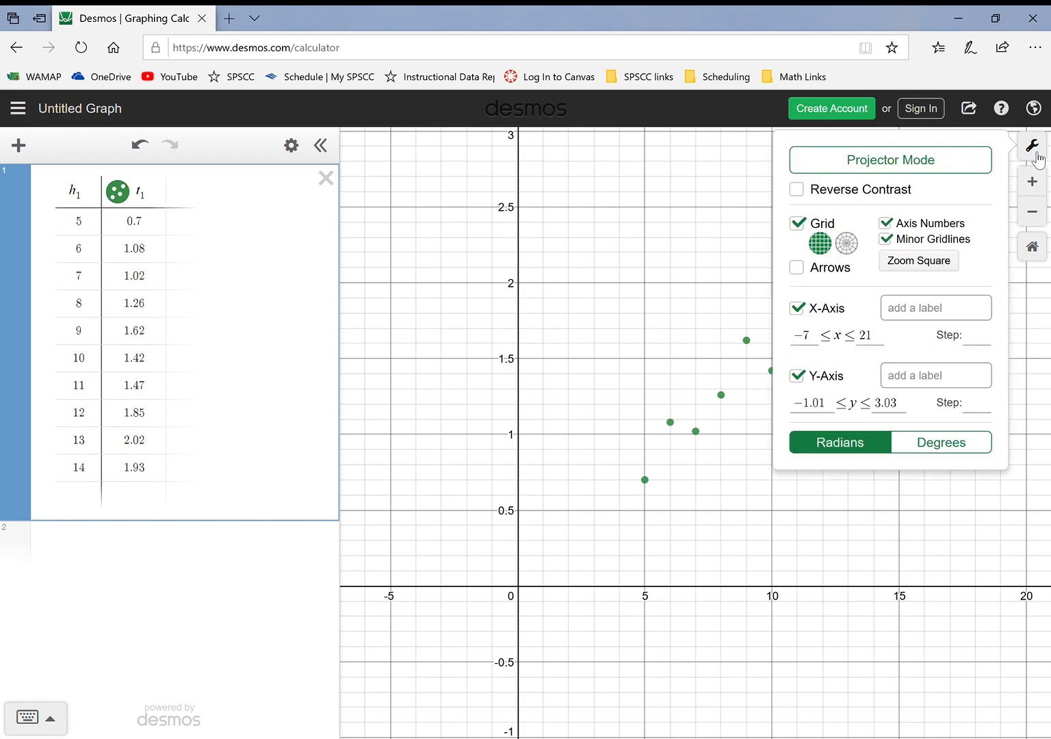
left_click(957, 316)
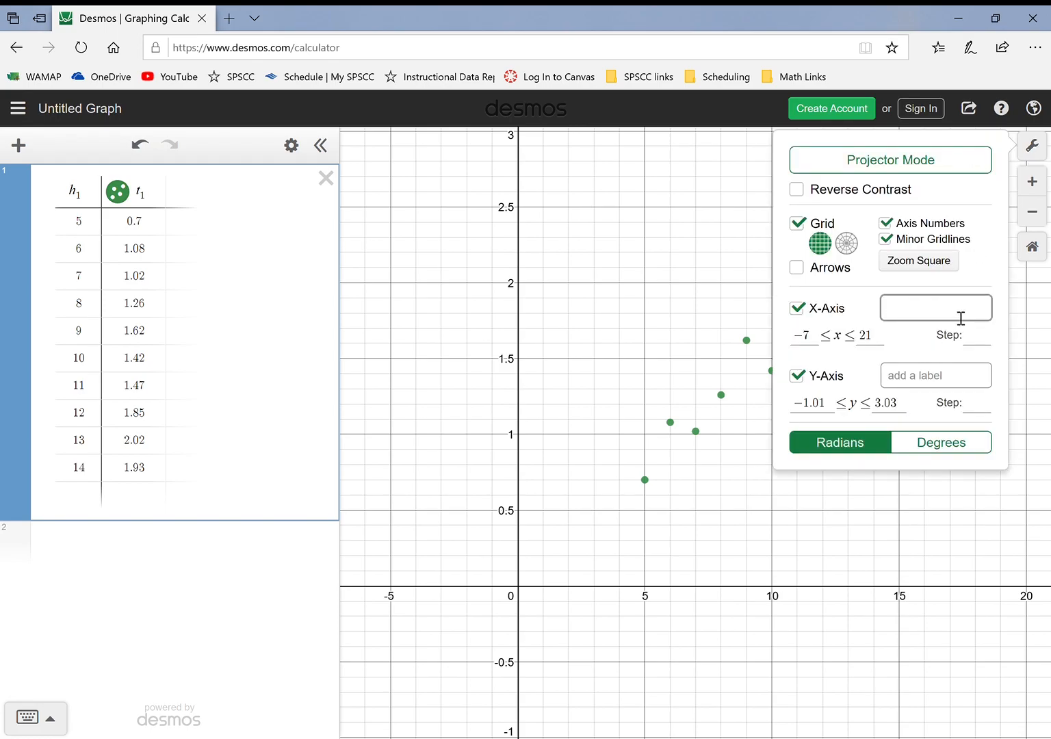
type("hours spent w")
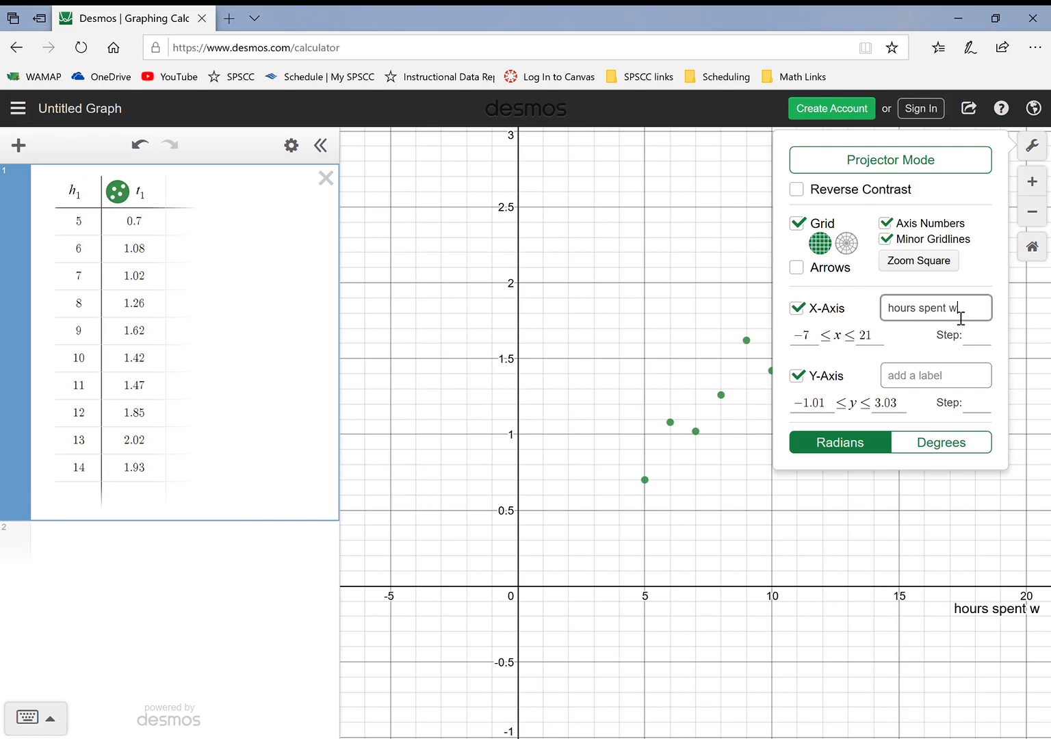
type("eightless")
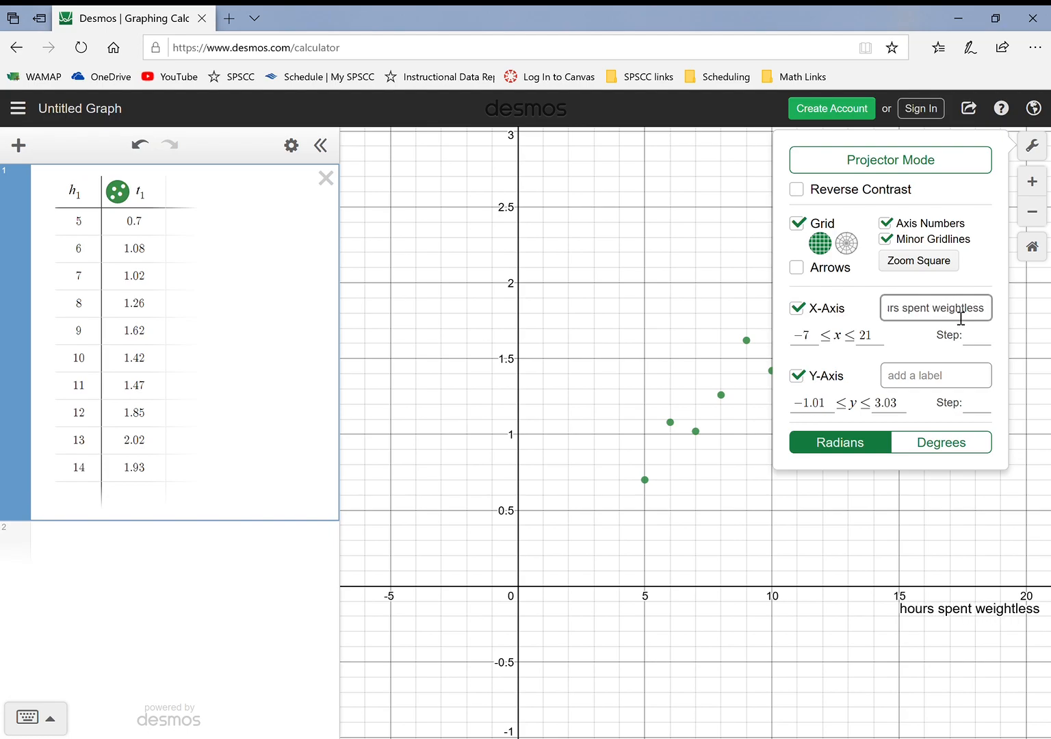
key("Tab")
Label the y-axis "reaction time (sec)" and close the graph settings
left_click(943, 376)
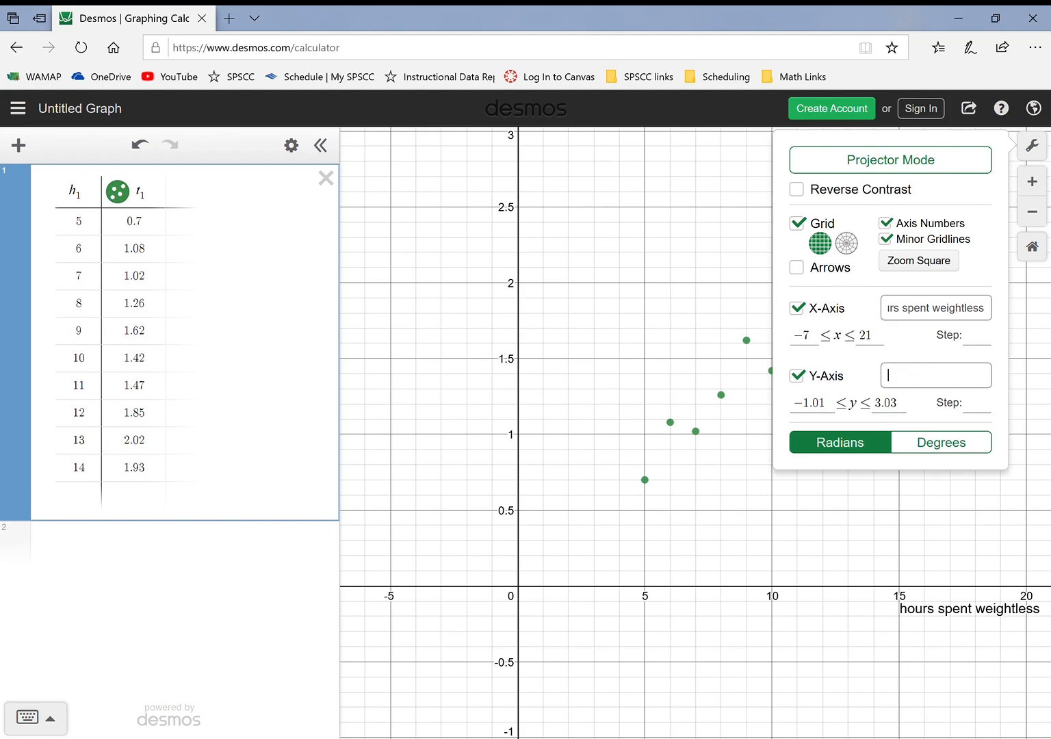
type("re action time (sec")
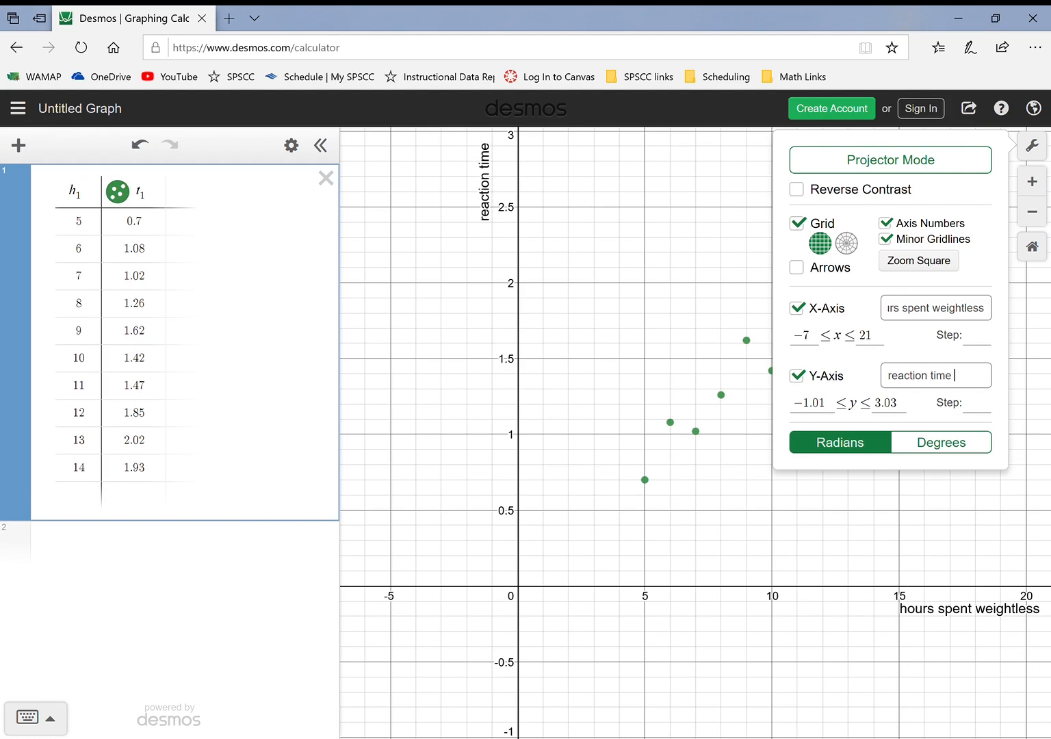
type(")")
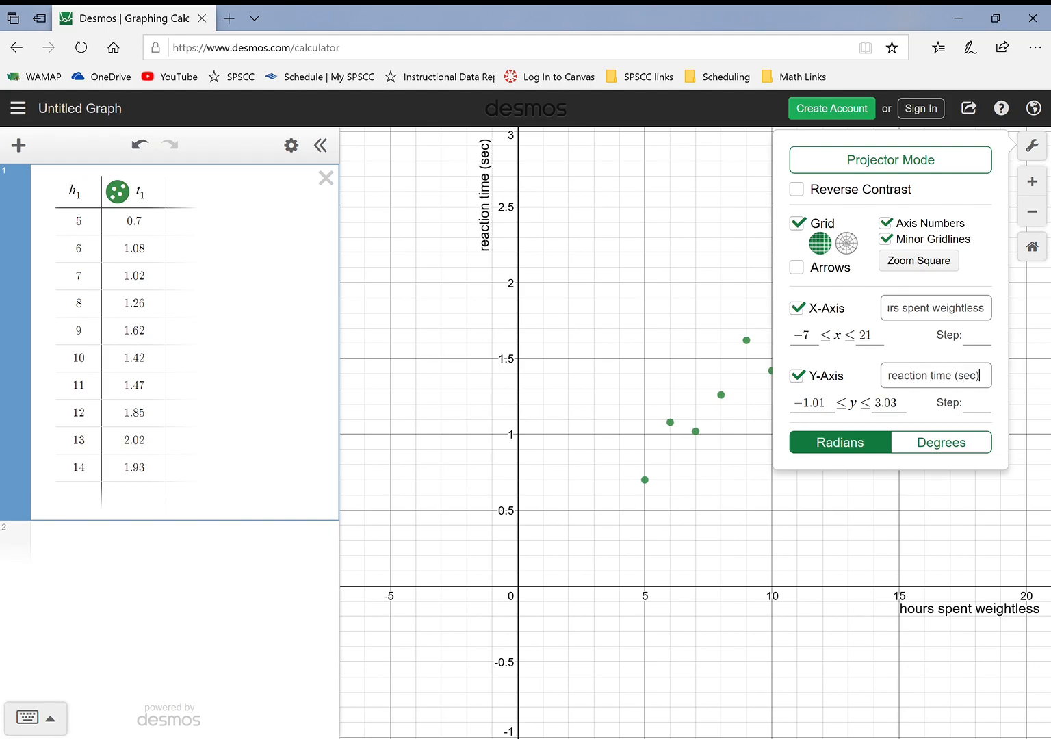
left_click(1032, 145)
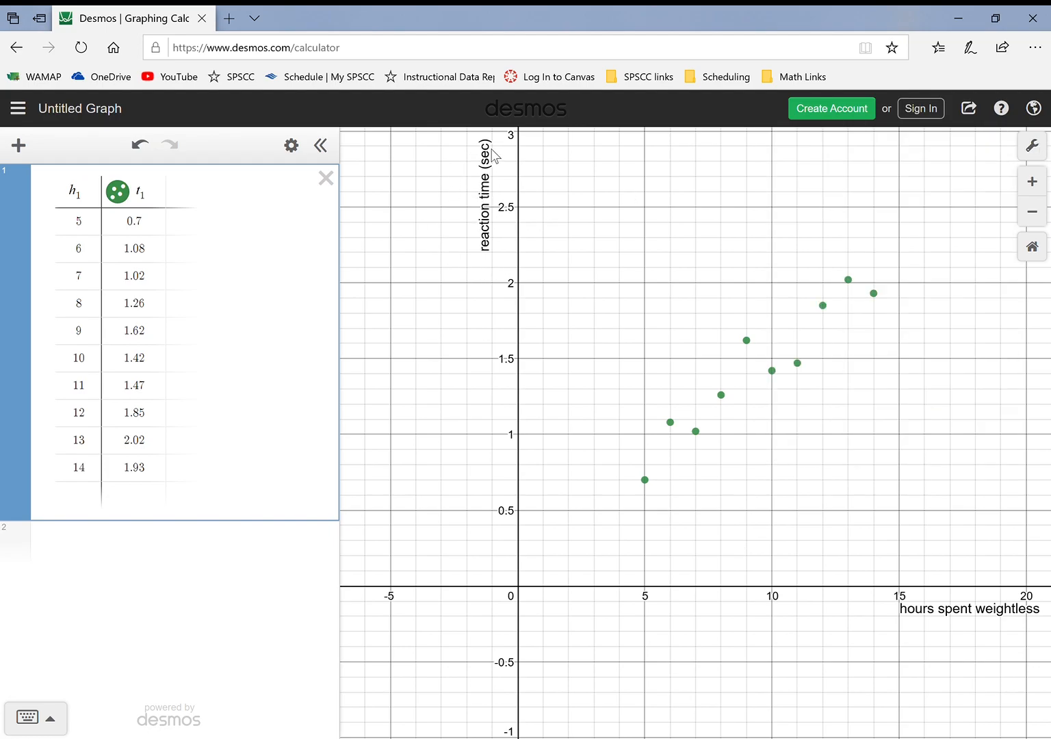
left_click(487, 217)
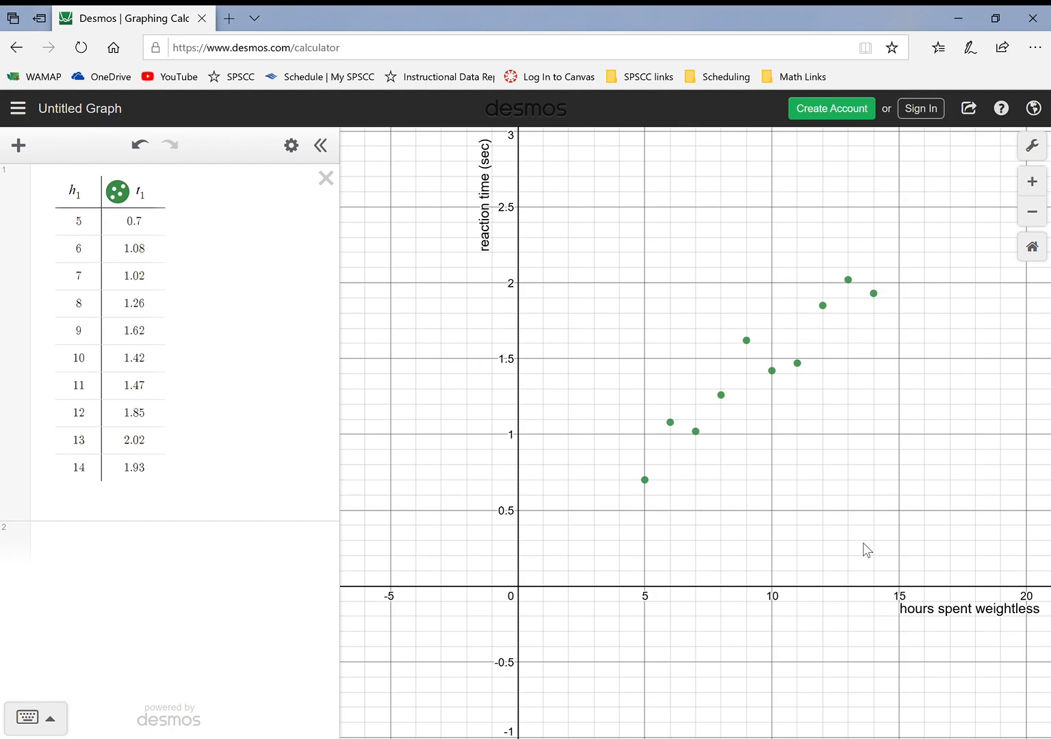
Frame the graph on the first quadrant so all data points and both axes fill the view
left_click_drag(860, 541, 752, 642)
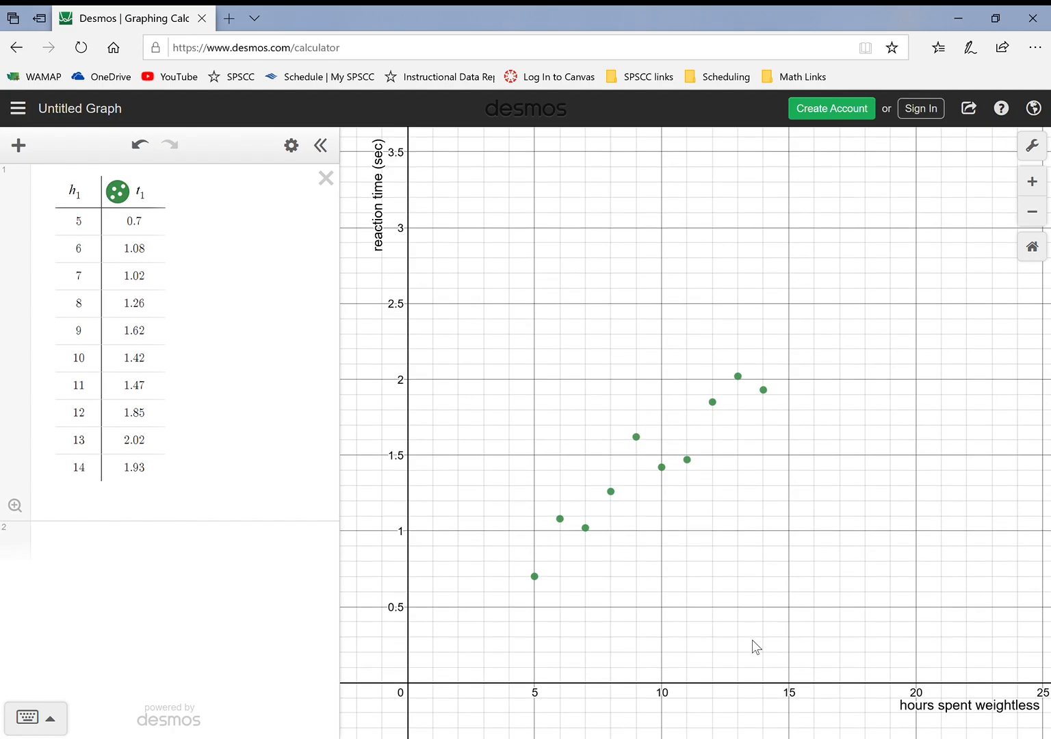
scroll(522, 500, "up", 5)
scroll(691, 441, "down", 2)
scroll(640, 382, "down", 2)
scroll(695, 433, "up", 1)
scroll(695, 432, "down", 1)
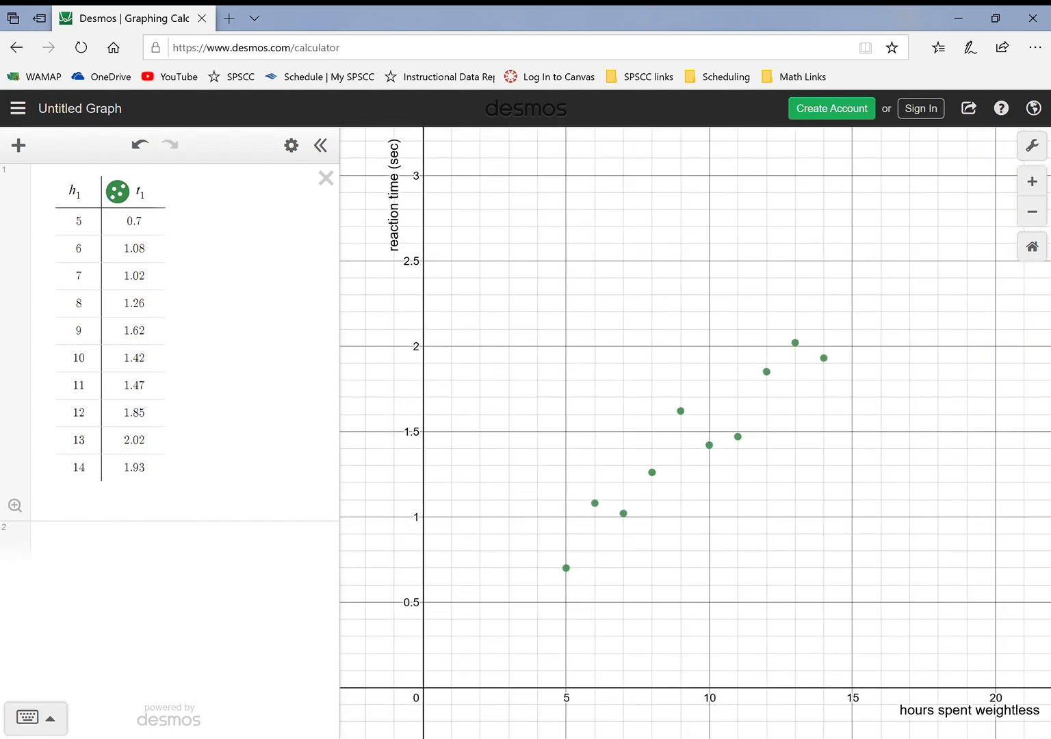
scroll(707, 384, "down", 1)
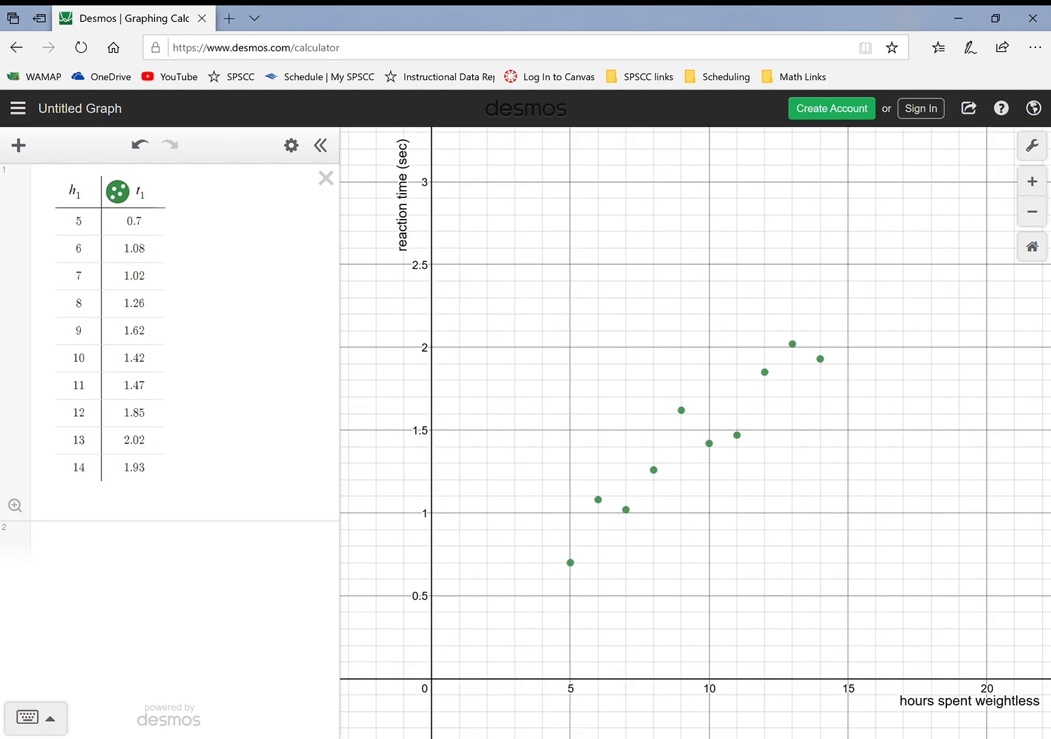
scroll(654, 444, "up", 2)
left_click_drag(718, 444, 755, 419)
scroll(438, 686, "up", 1)
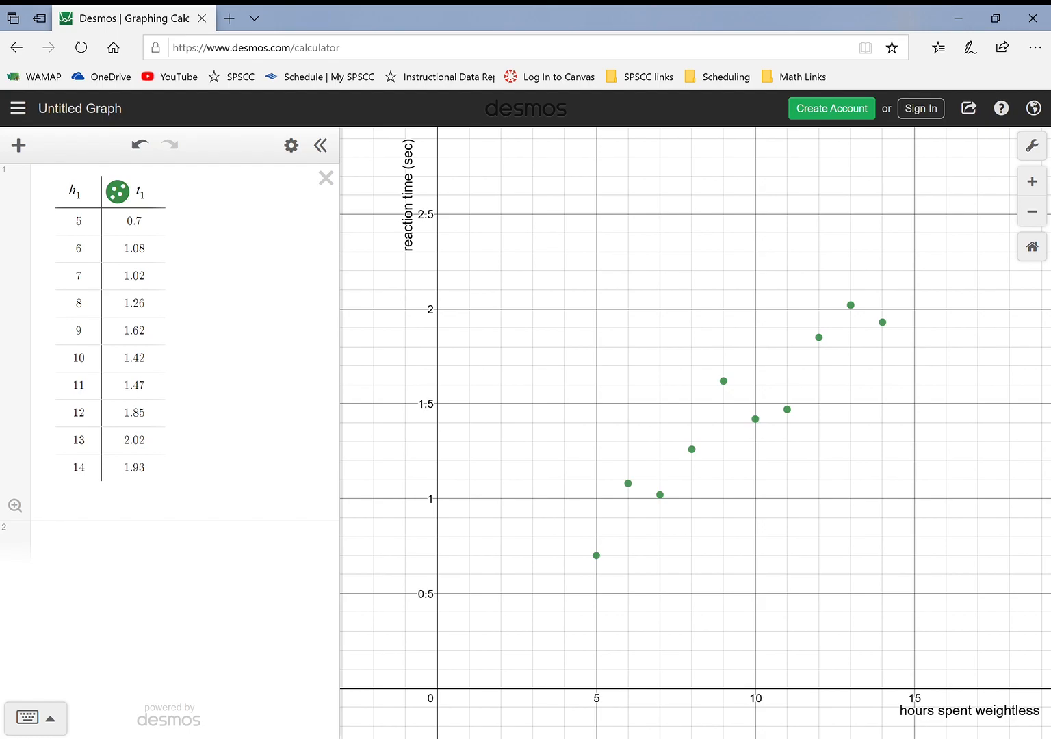
left_click_drag(759, 335, 715, 322)
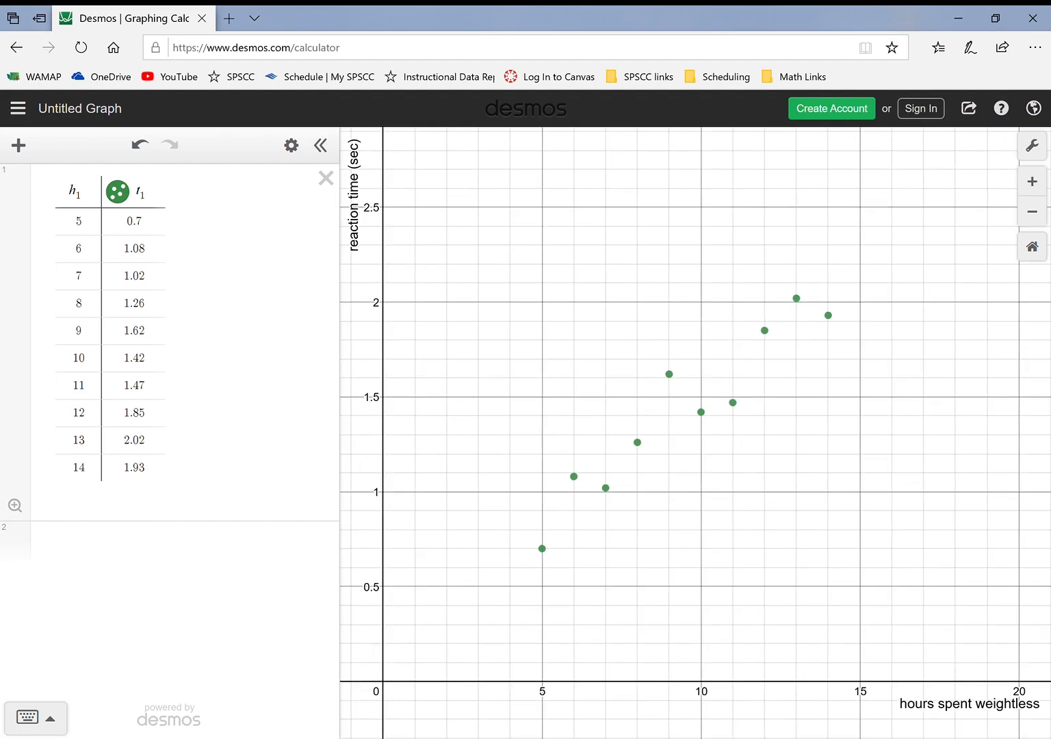
Fit a linear regression to the table data by entering t₁ ~ m·h₁ + b as a new expression
left_click(171, 543)
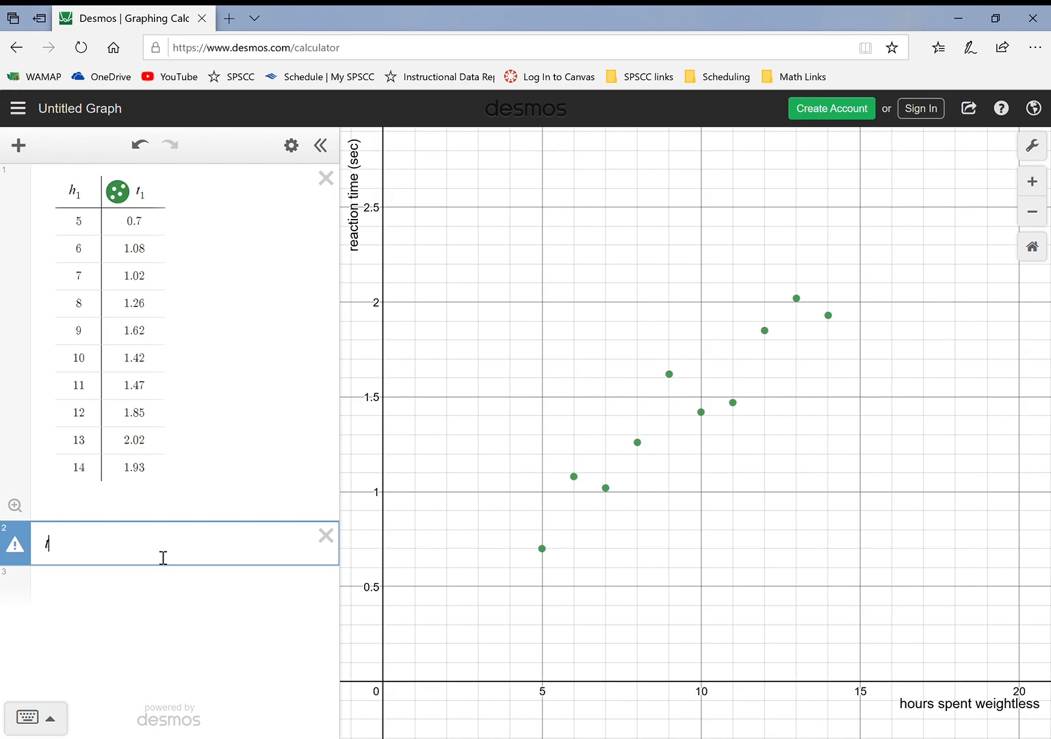
type("_")
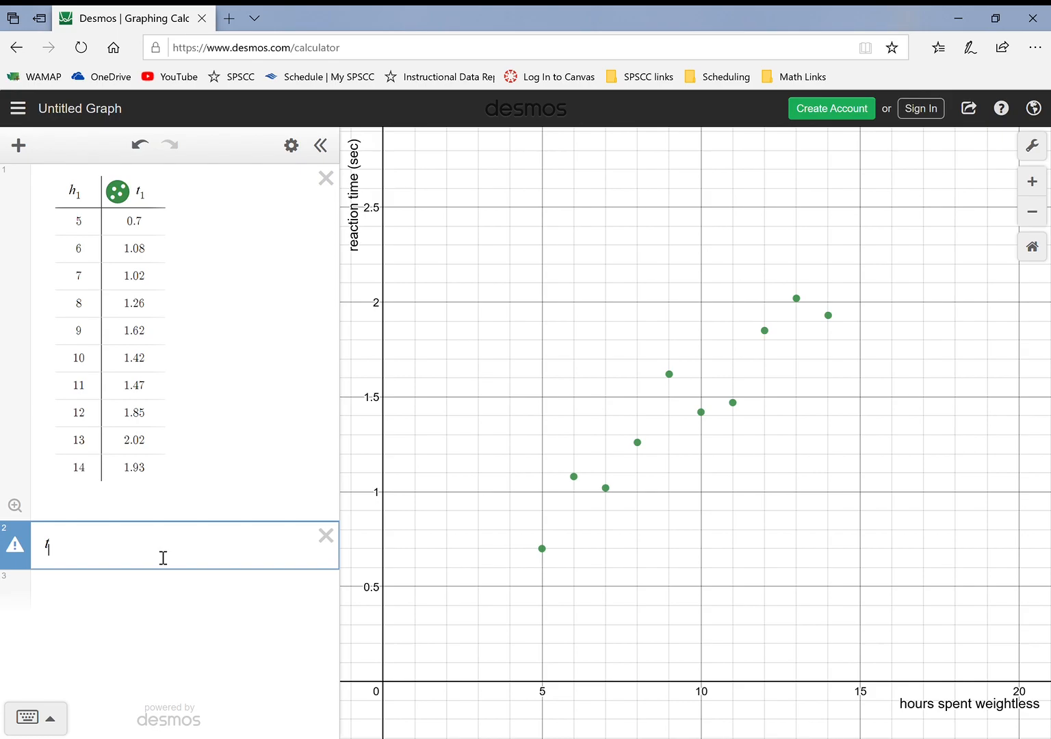
type("1 ")
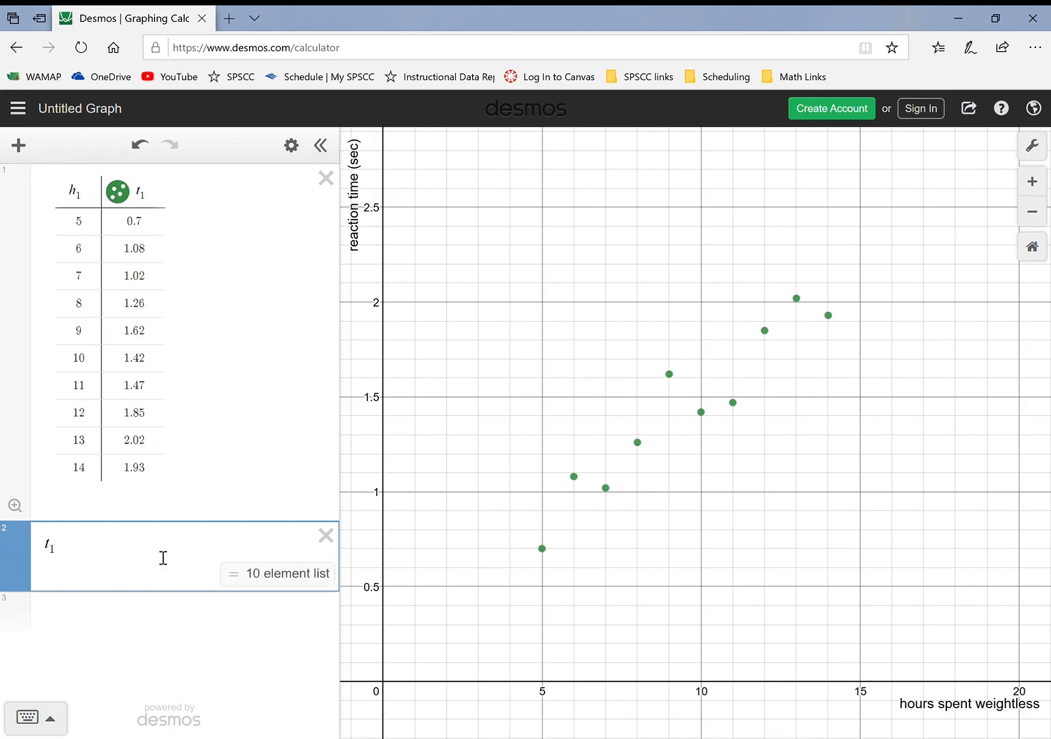
type("=")
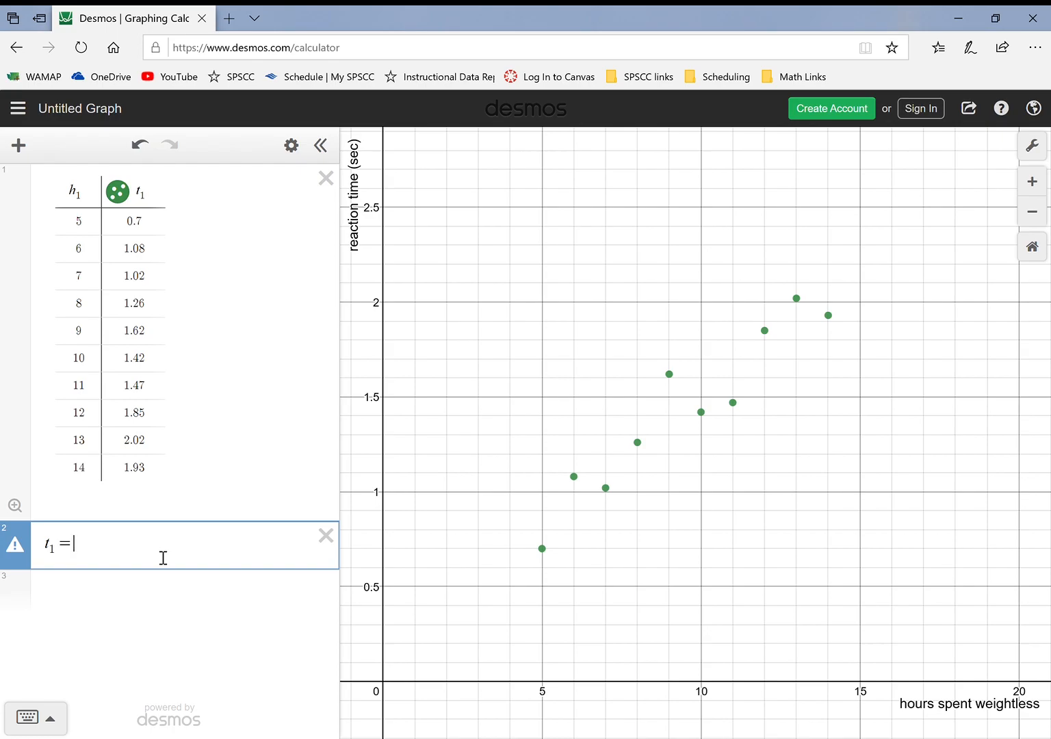
key("BackSpace")
type("`")
key("BackSpace")
type("~m")
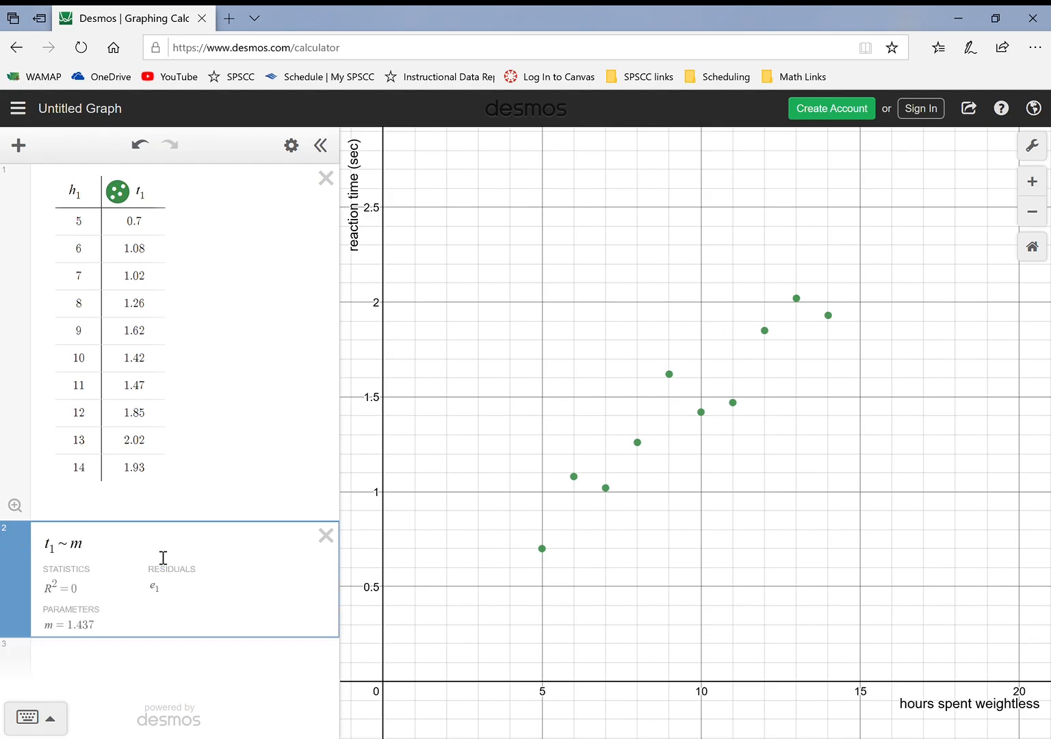
type("*h")
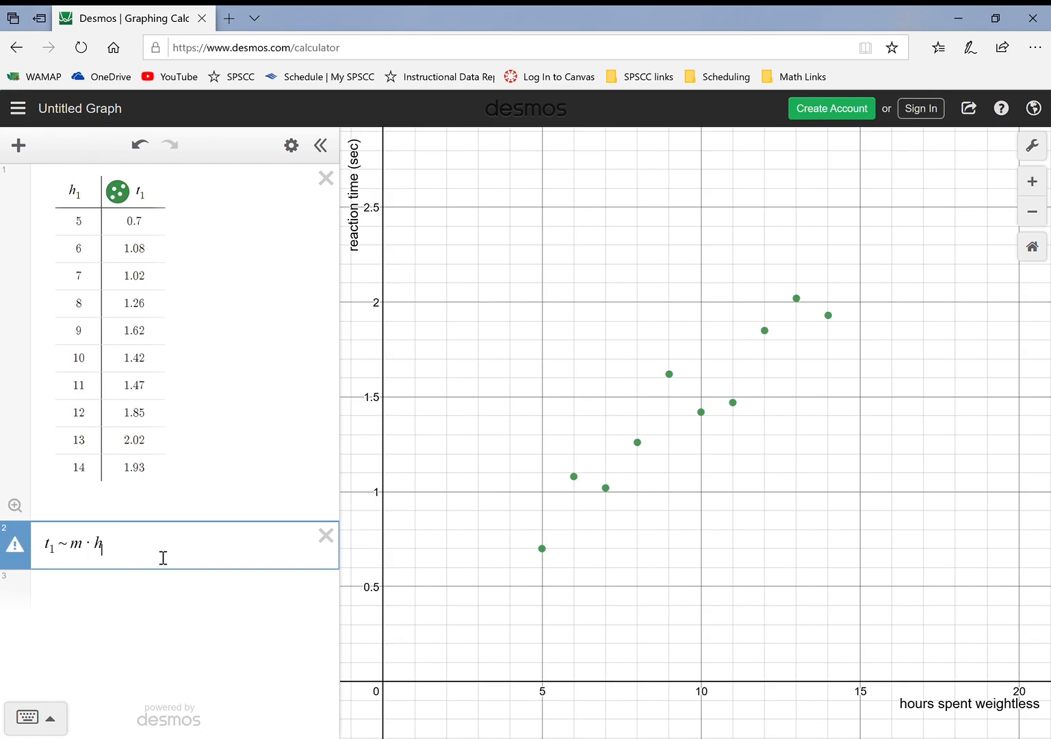
type("1")
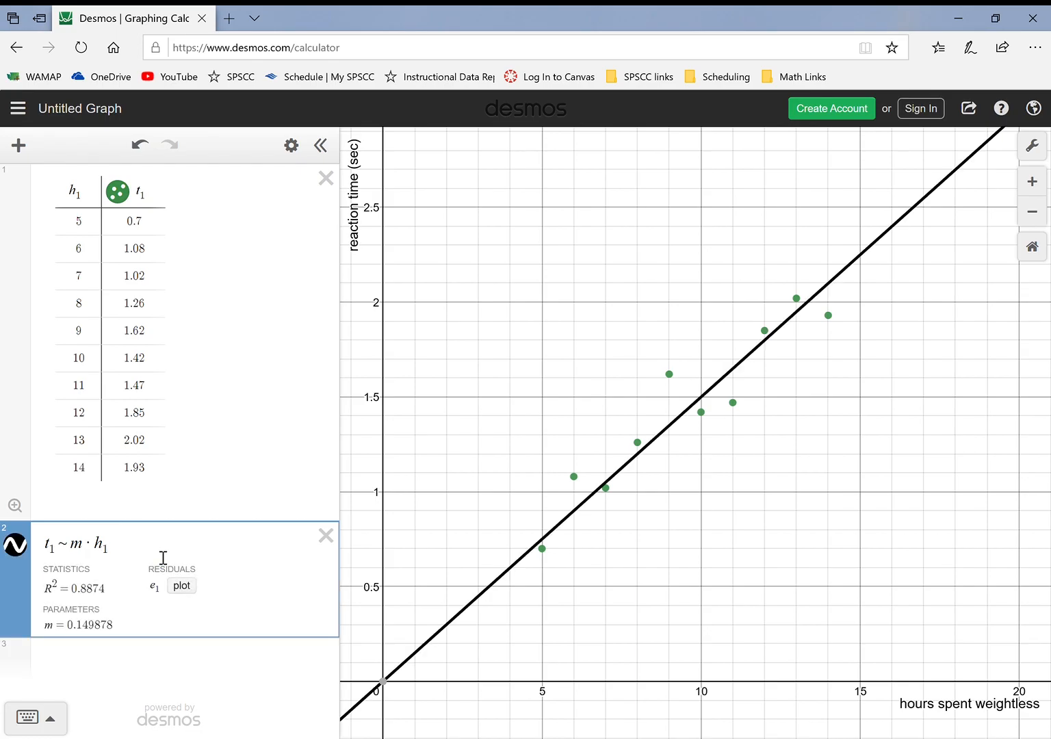
key("Right")
type("+b")
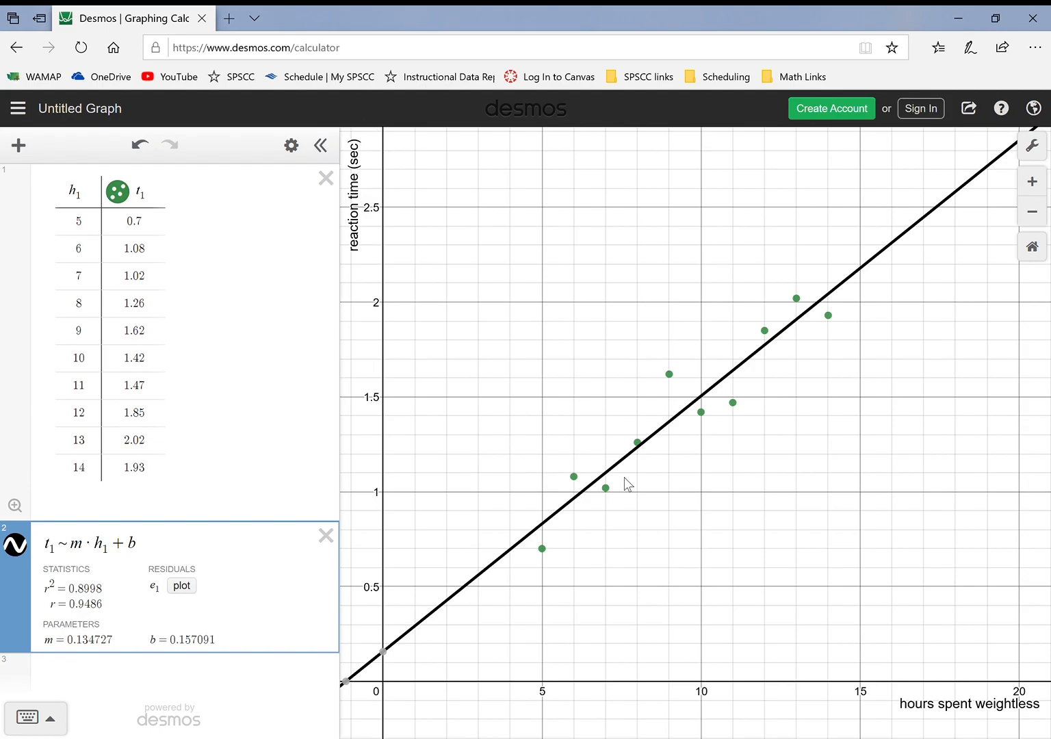
Open the image export for the graph, compare the Medium and Thick line options, and set the line thickness to Medium
left_click(980, 107)
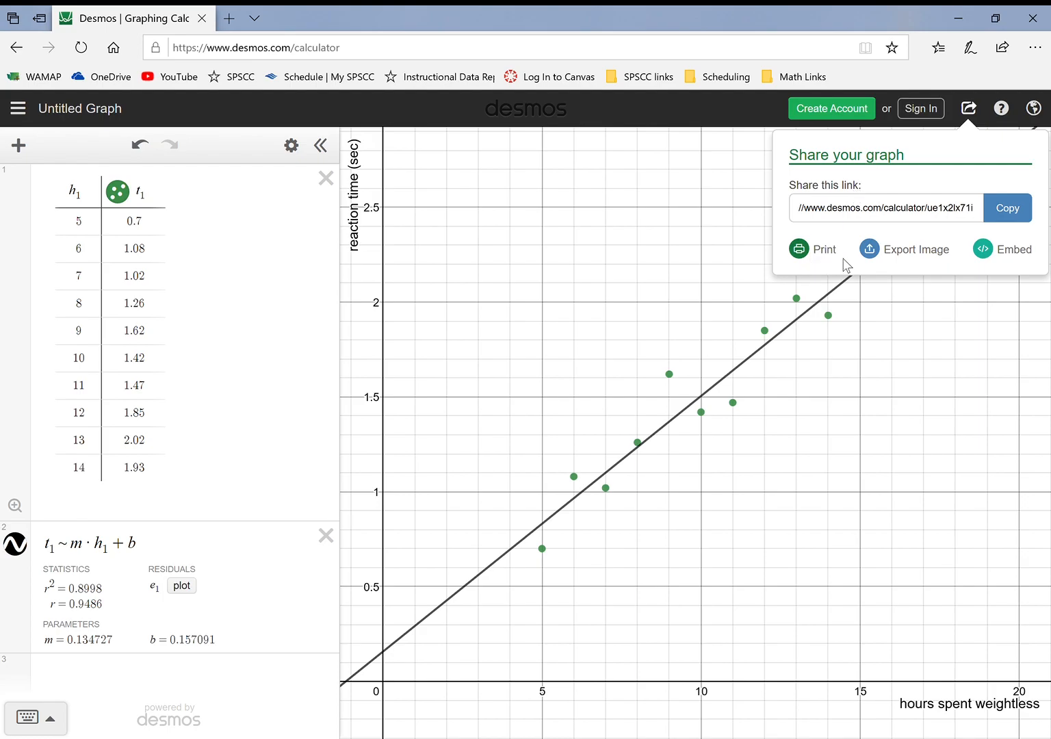
left_click(905, 260)
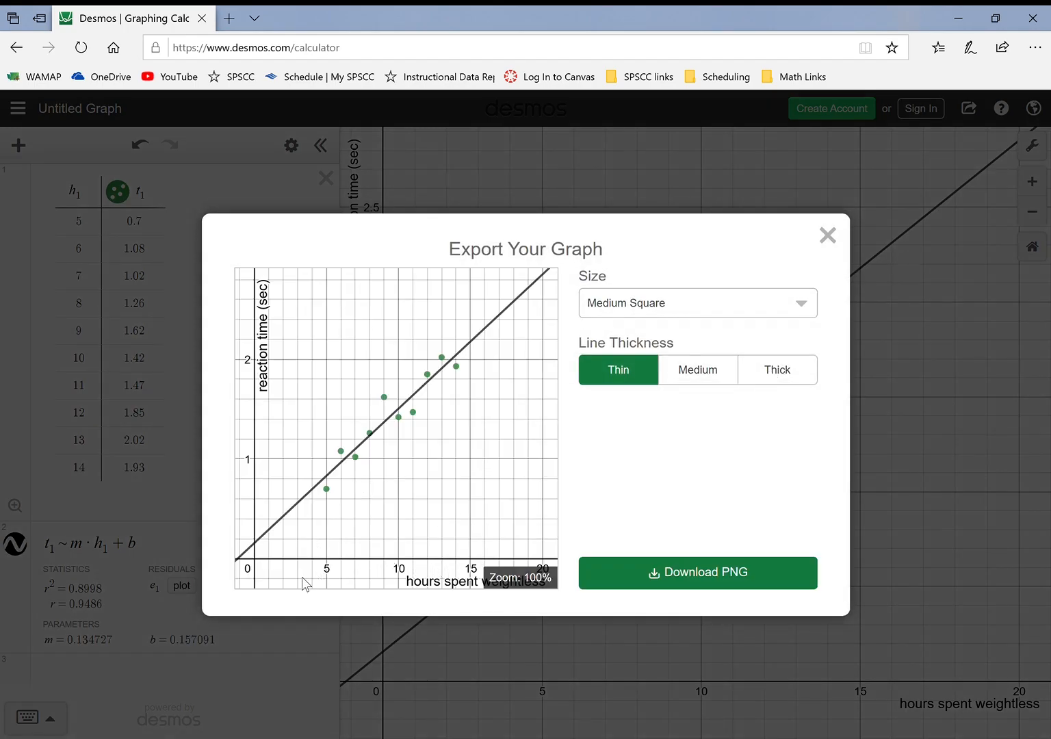
left_click(703, 383)
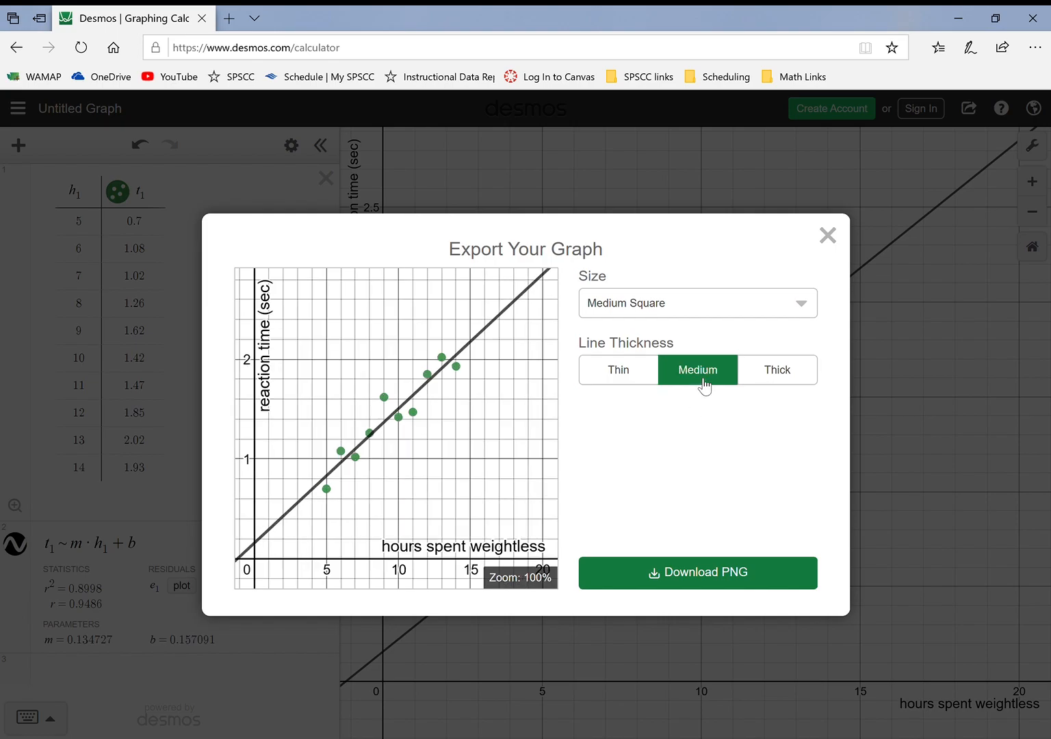
left_click(808, 385)
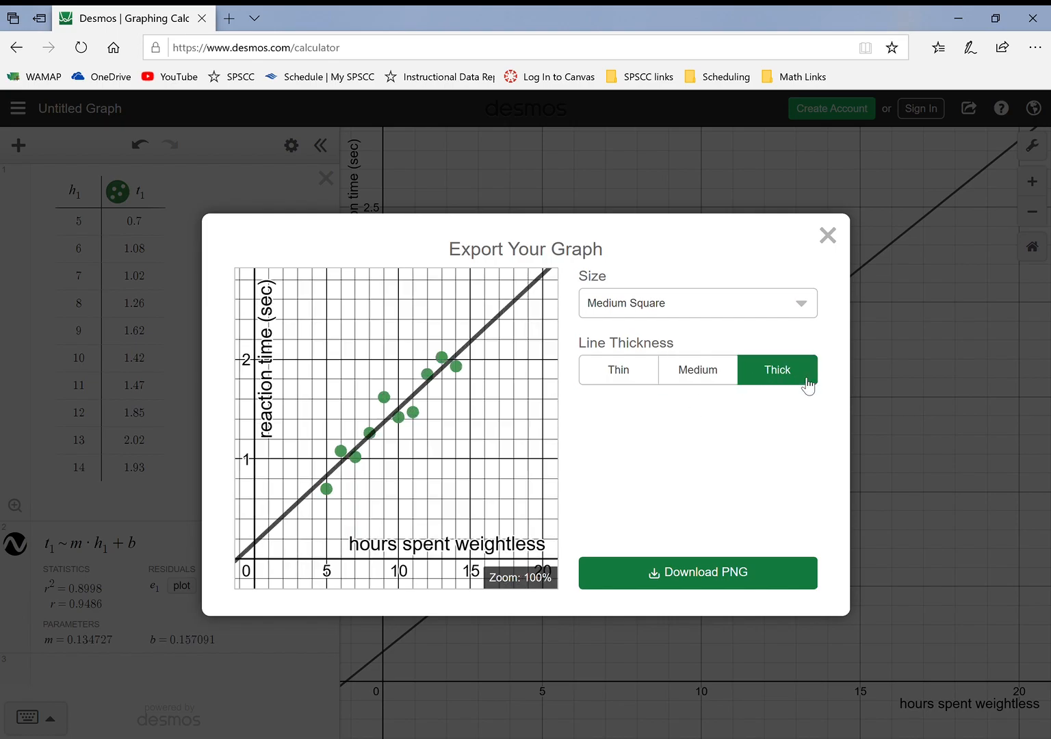
left_click(716, 380)
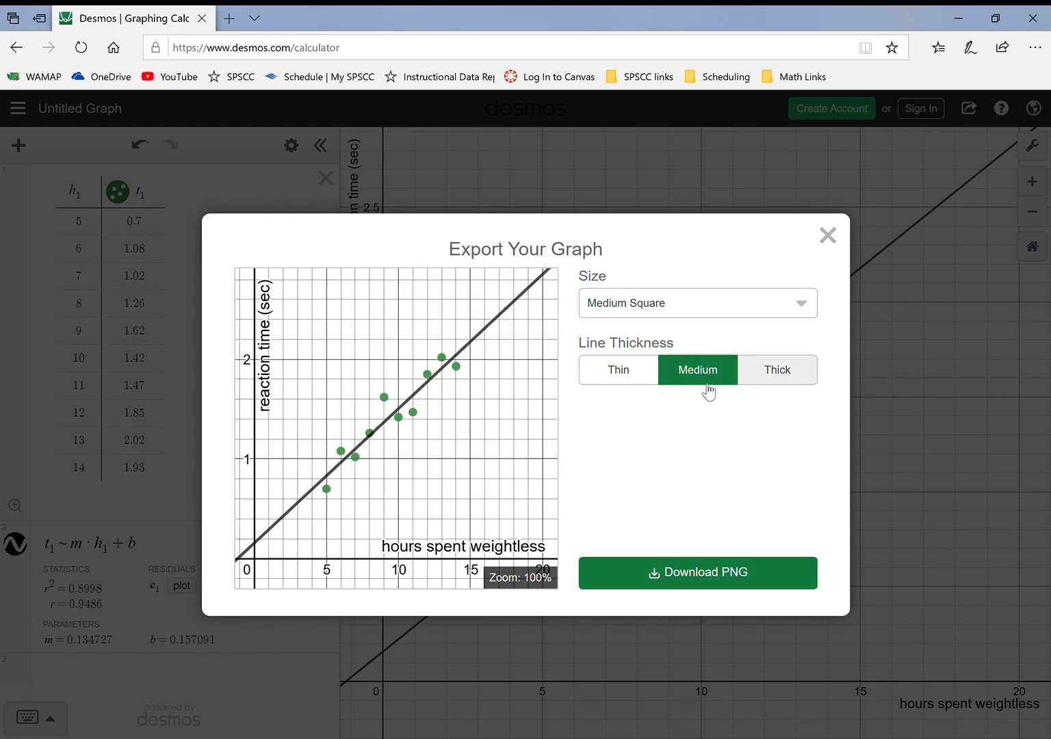